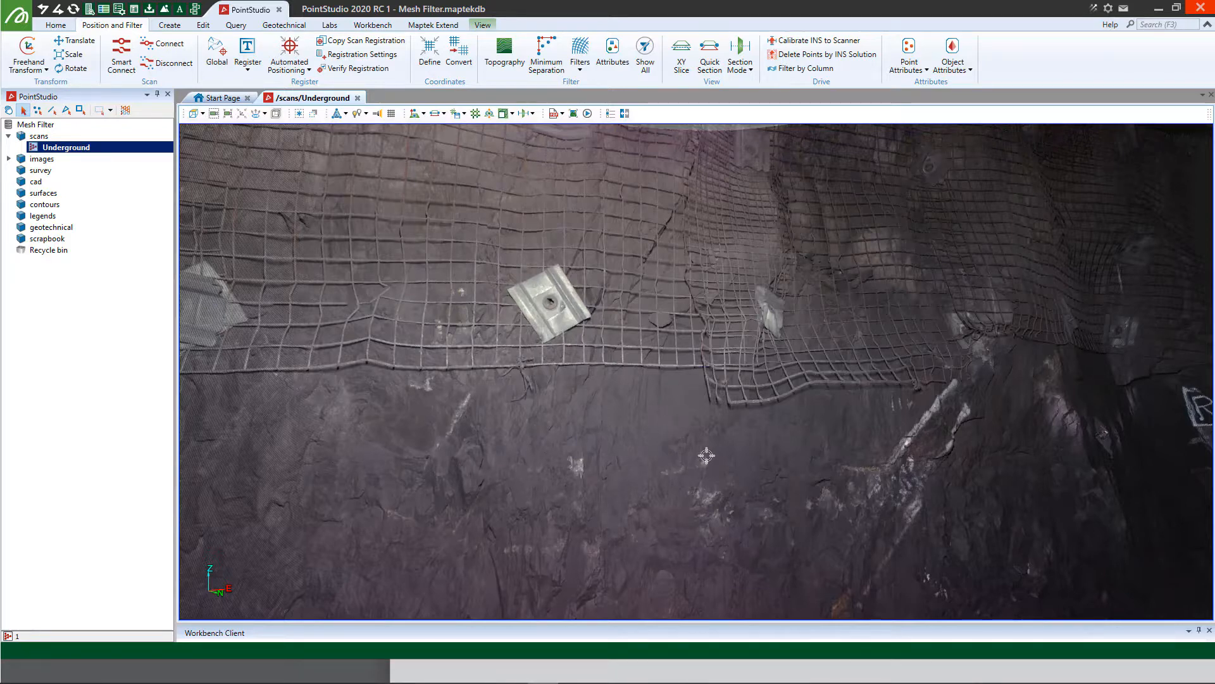
# Examine the wire mesh and rock bolt plates along the tunnel walls of the Underground scan
pyautogui.scroll(-4, 698, 433)
pyautogui.moveTo(654, 328); pyautogui.dragTo(702, 462, button='right')
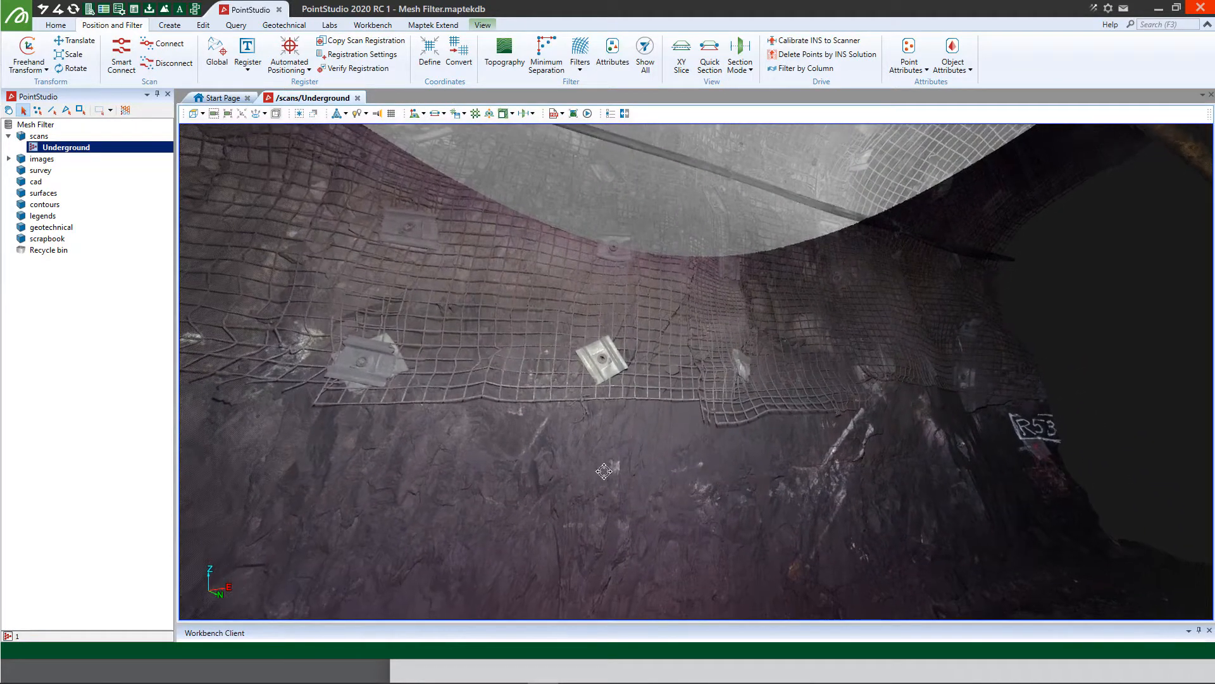
pyautogui.moveTo(603, 471); pyautogui.dragTo(848, 390, button='right')
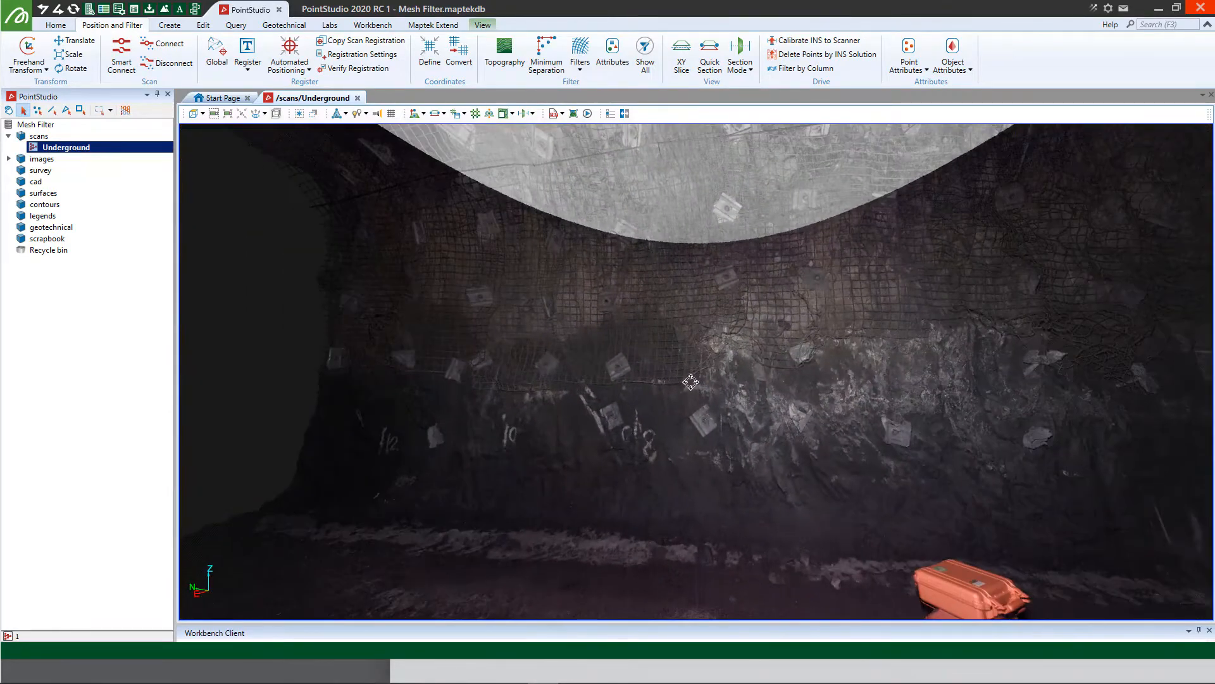
pyautogui.moveTo(692, 382); pyautogui.dragTo(817, 361, button='right')
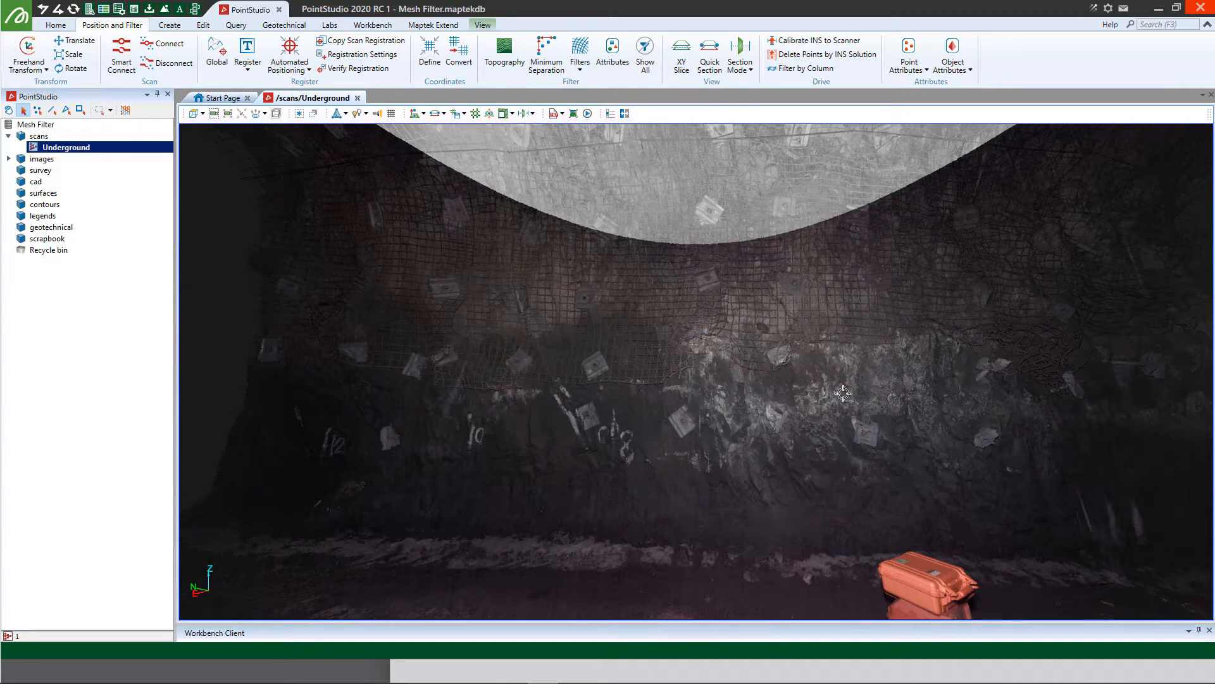
pyautogui.moveTo(720, 376); pyautogui.dragTo(883, 340, button='right')
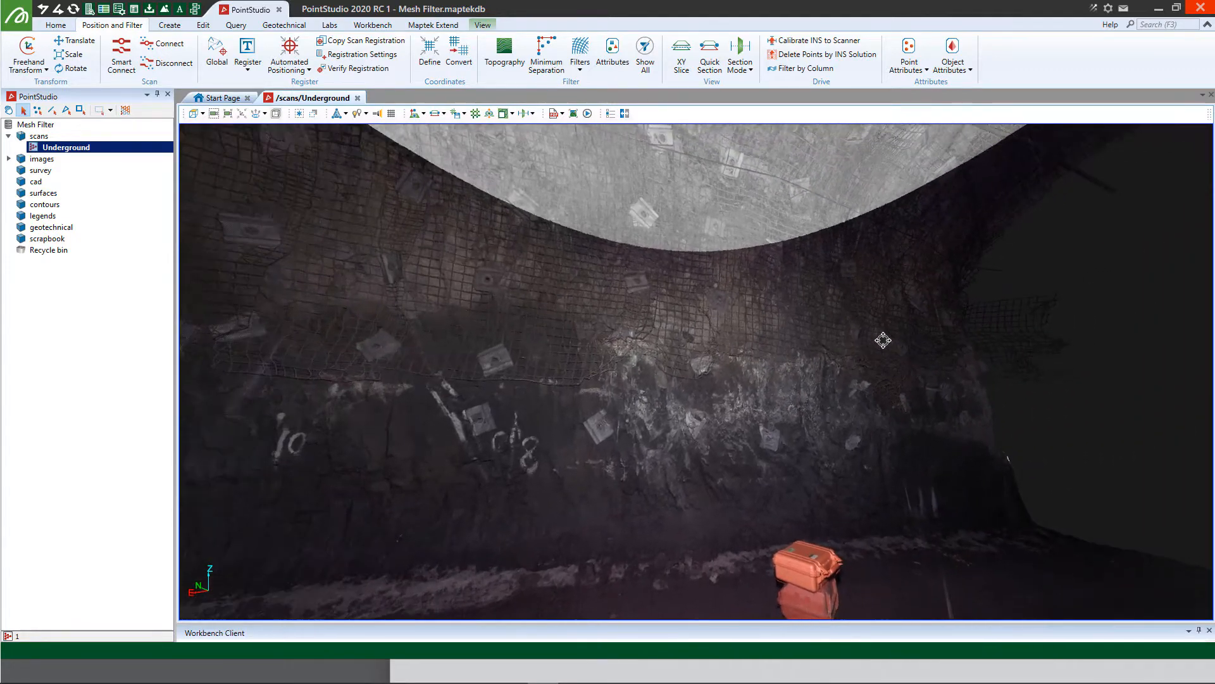
pyautogui.moveTo(788, 375); pyautogui.dragTo(659, 379, button='right')
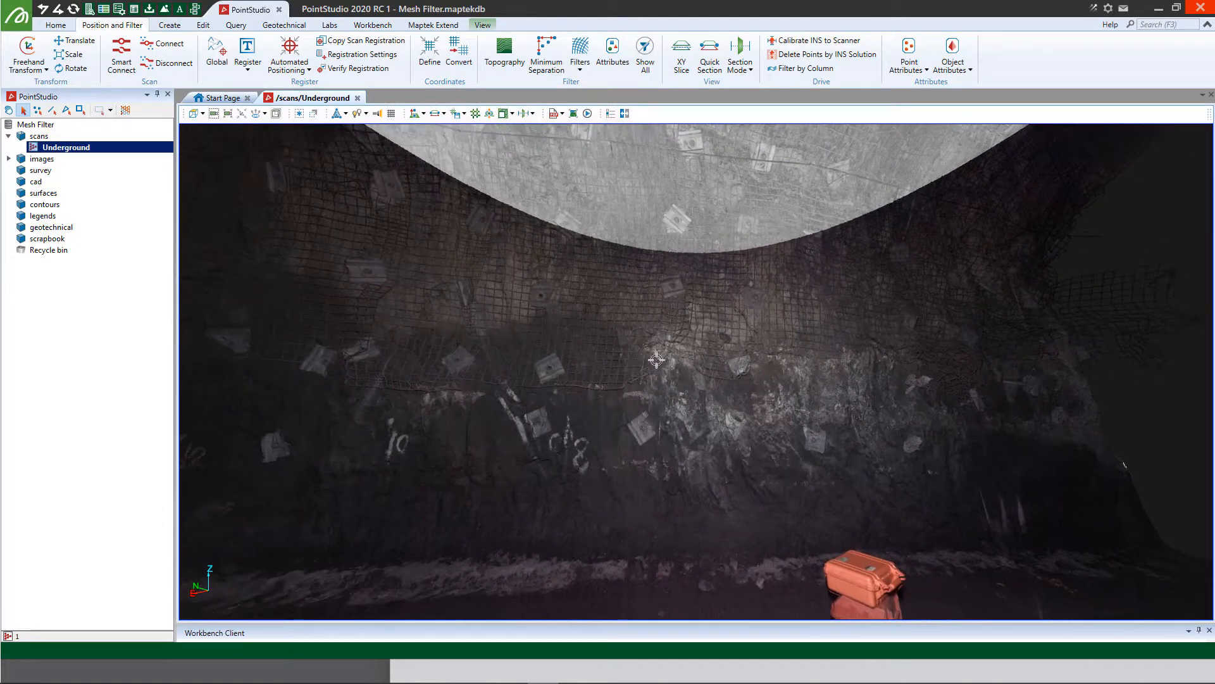
pyautogui.moveTo(659, 359); pyautogui.dragTo(644, 560, button='middle')
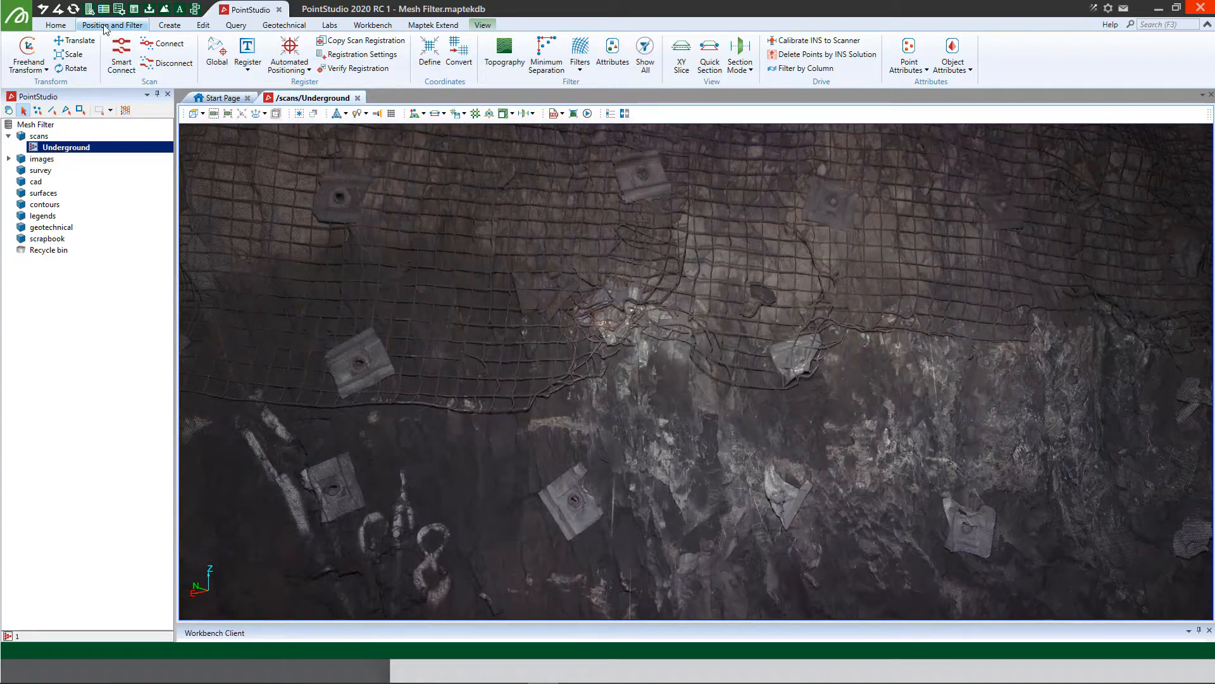
# Run the Underground Mesh filter on the Underground scan with the tunnel type set to Shotcrete
pyautogui.click(588, 69)
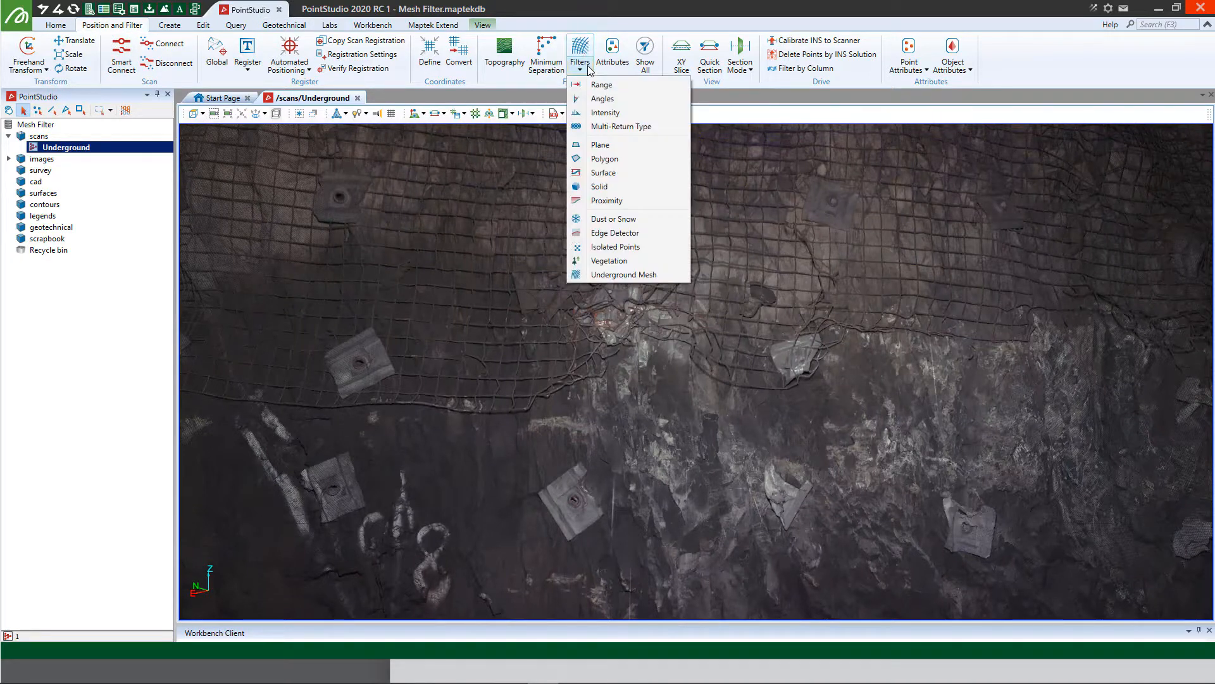
pyautogui.click(609, 277)
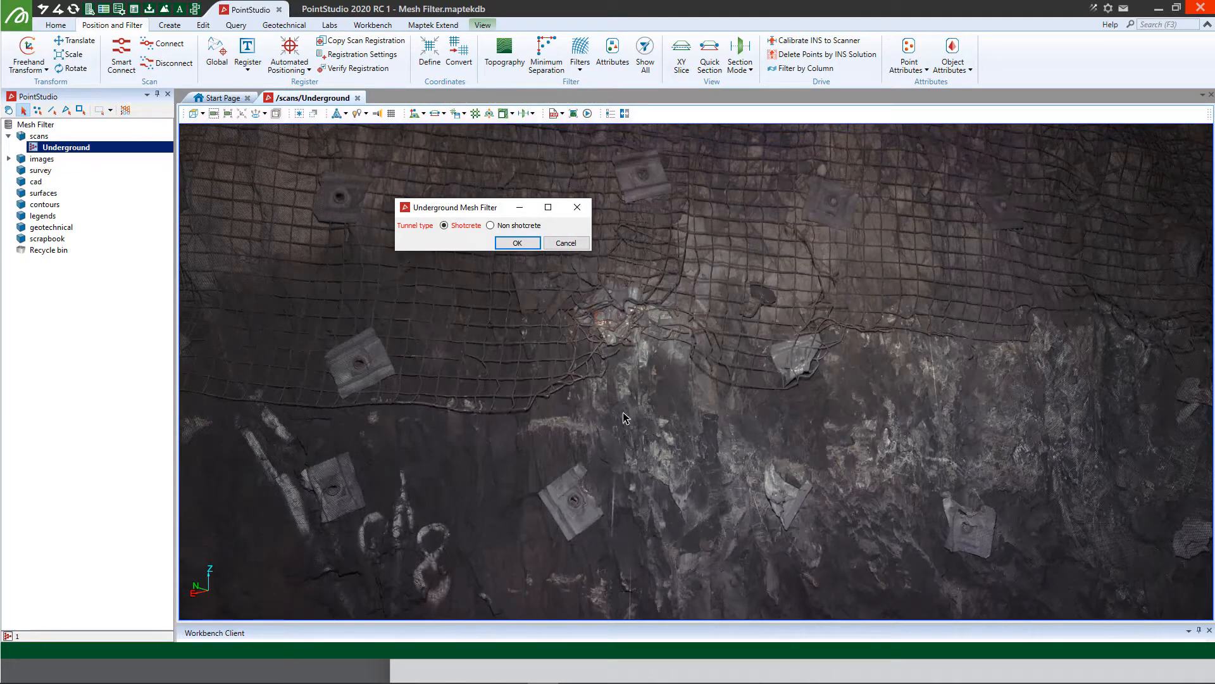
pyautogui.click(517, 243)
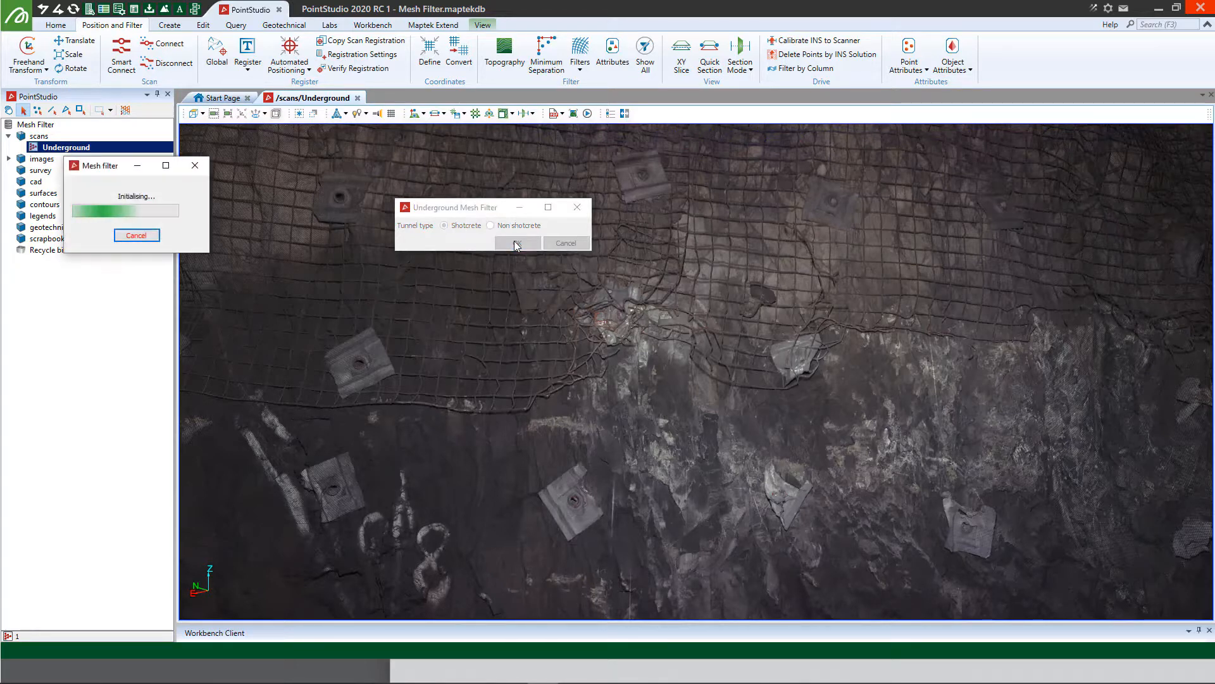
pyautogui.moveTo(104, 170); pyautogui.dragTo(703, 211)
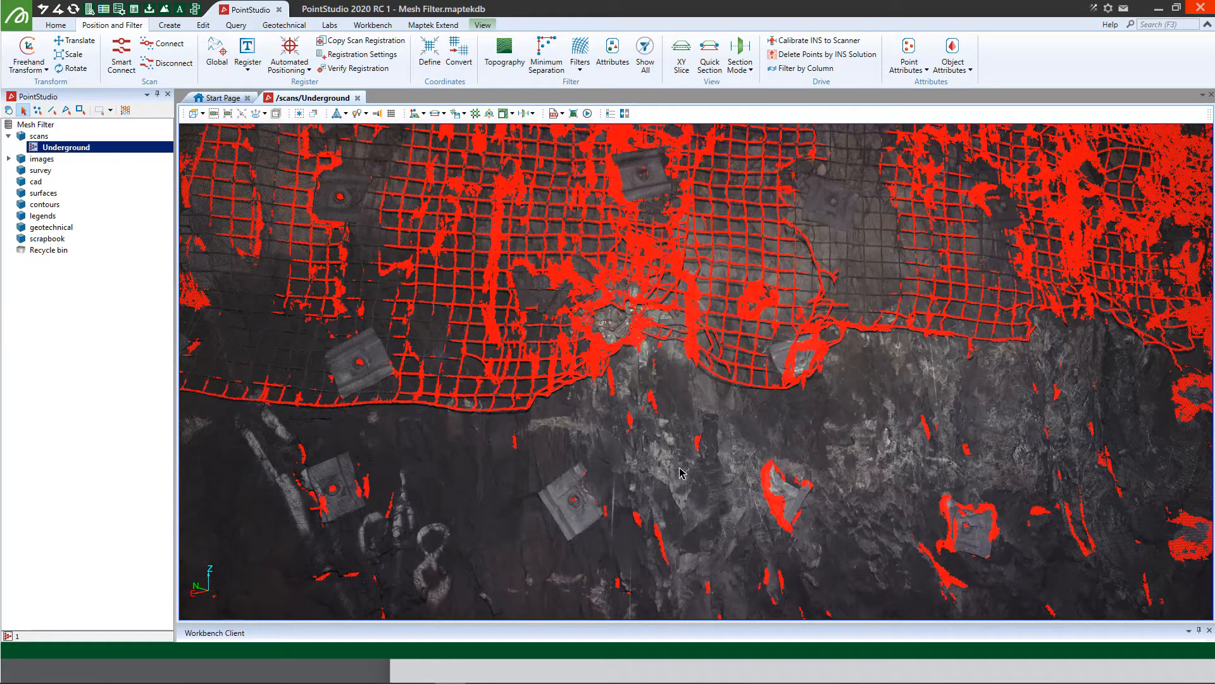
# Inspect the highlighted mesh points on the walls and lower the filter's mesh confidence to 21.75%
pyautogui.moveTo(672, 477); pyautogui.dragTo(521, 290, button='middle')
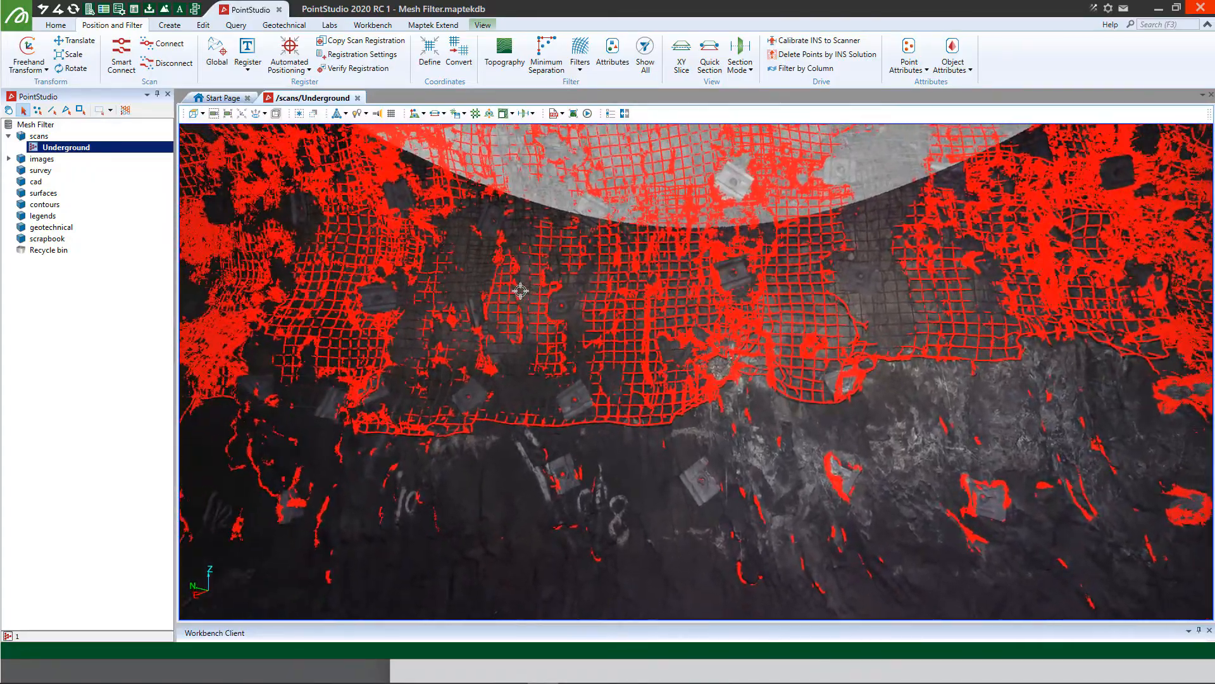
pyautogui.moveTo(762, 365); pyautogui.dragTo(421, 334, button='middle')
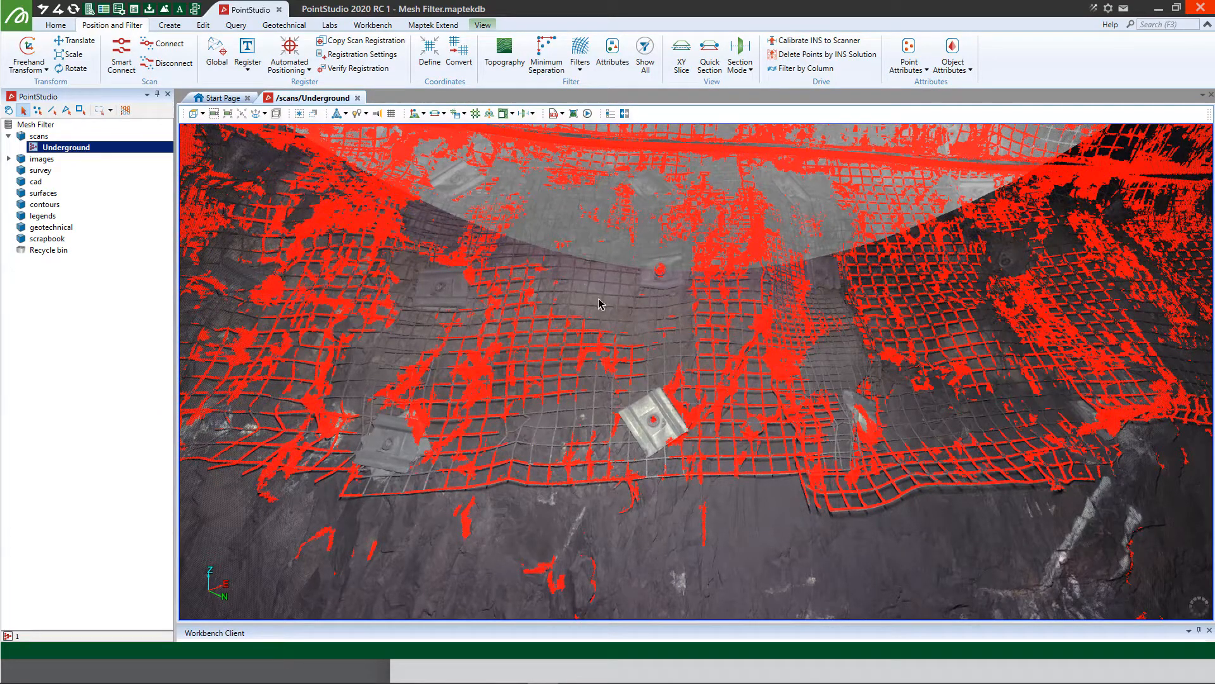
pyautogui.moveTo(546, 331); pyautogui.dragTo(193, 359, button='middle')
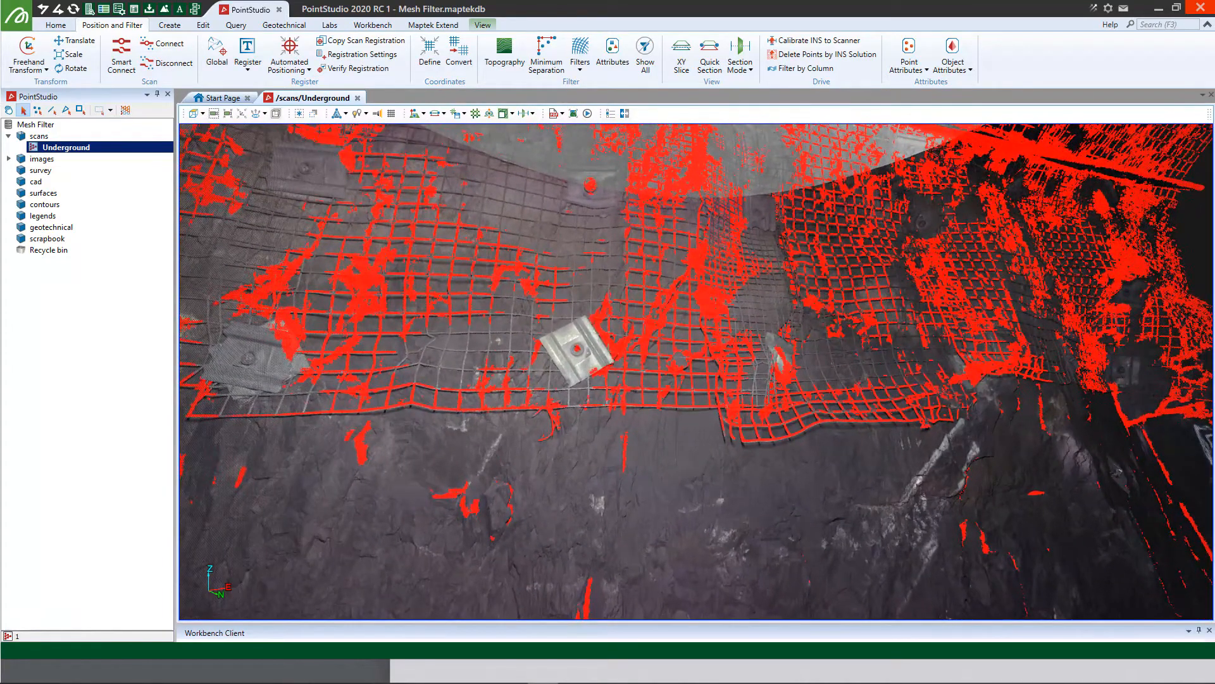
pyautogui.moveTo(37, 352); pyautogui.dragTo(399, 352)
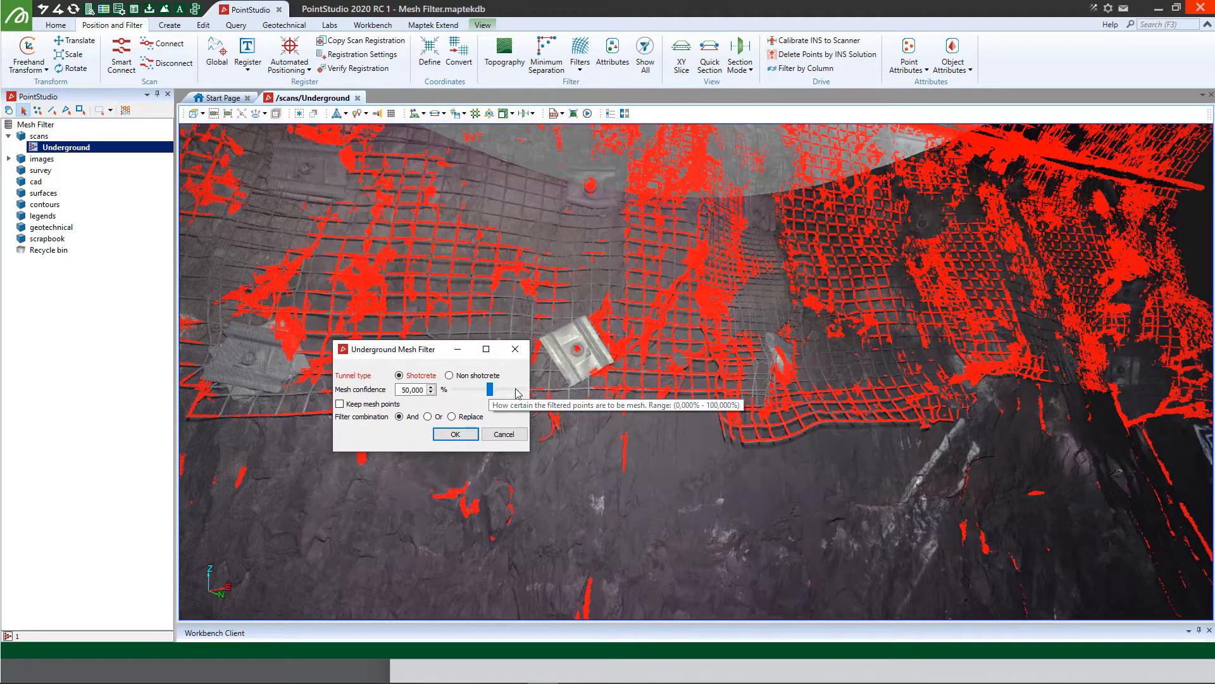
pyautogui.moveTo(675, 388); pyautogui.dragTo(534, 315)
pyautogui.moveTo(431, 350); pyautogui.dragTo(329, 285)
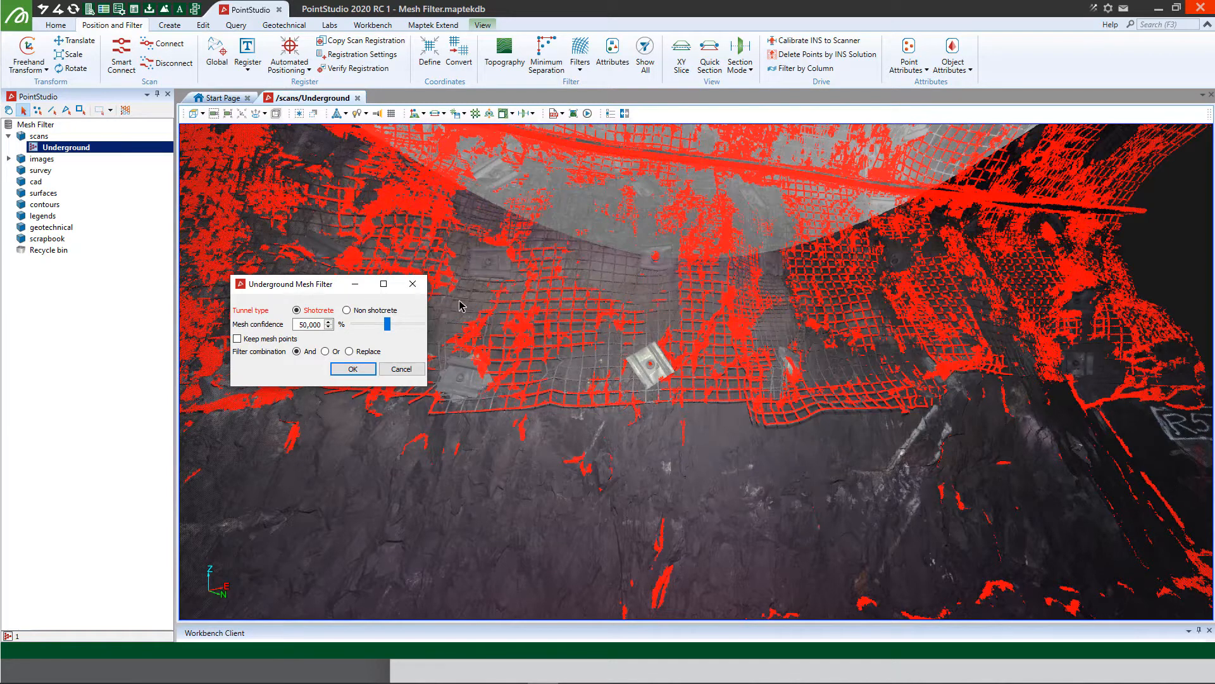
pyautogui.moveTo(386, 326); pyautogui.dragTo(370, 333)
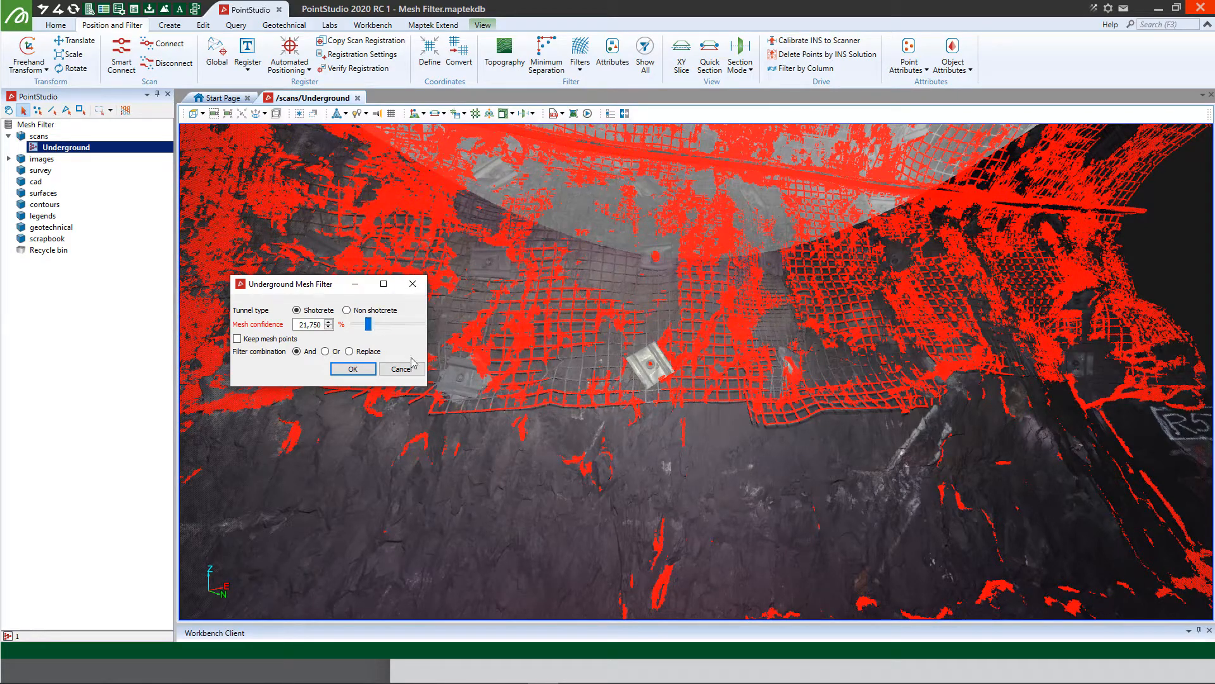
# Preview the mesh filter at the 0% and 100% confidence extremes and compare the highlighted points around the tunnel
pyautogui.moveTo(635, 349); pyautogui.dragTo(522, 419, button='right')
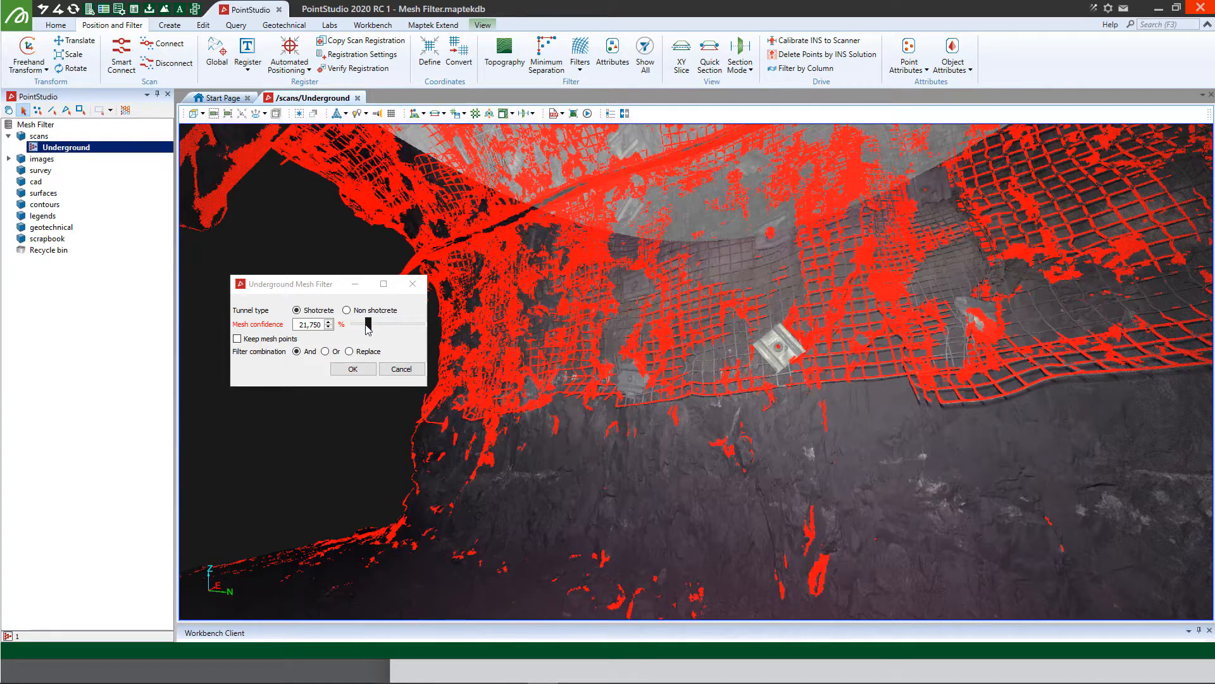
pyautogui.moveTo(368, 328); pyautogui.dragTo(349, 334)
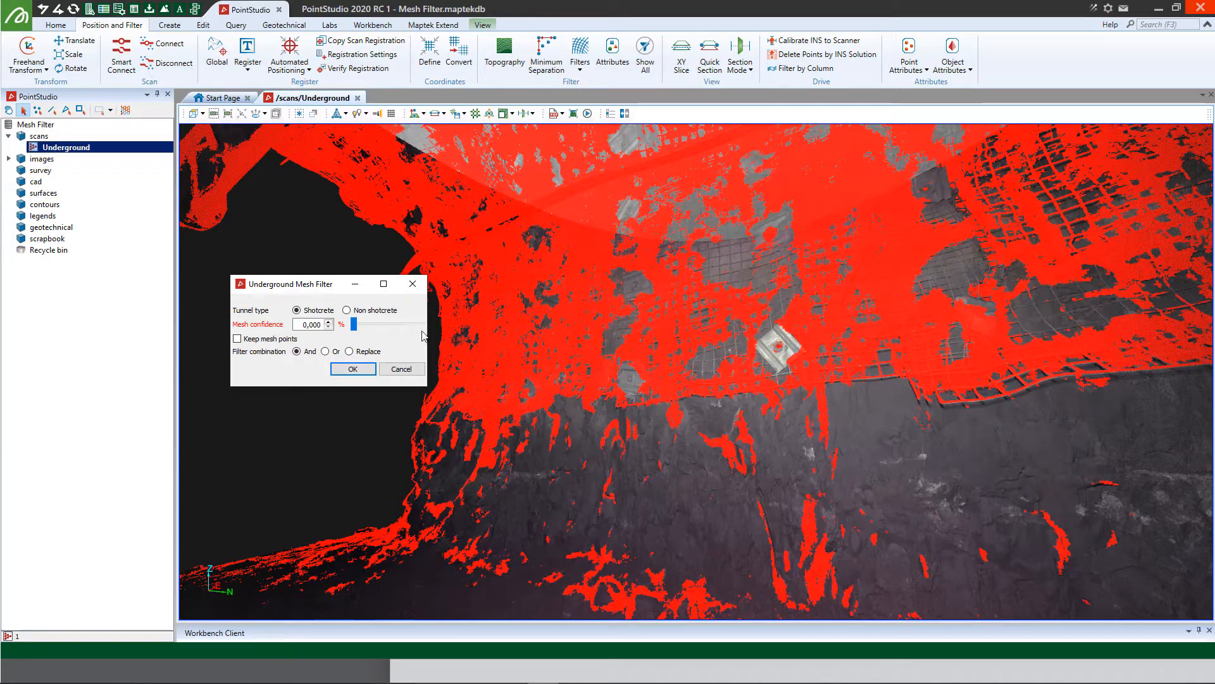
pyautogui.moveTo(354, 324); pyautogui.dragTo(427, 327)
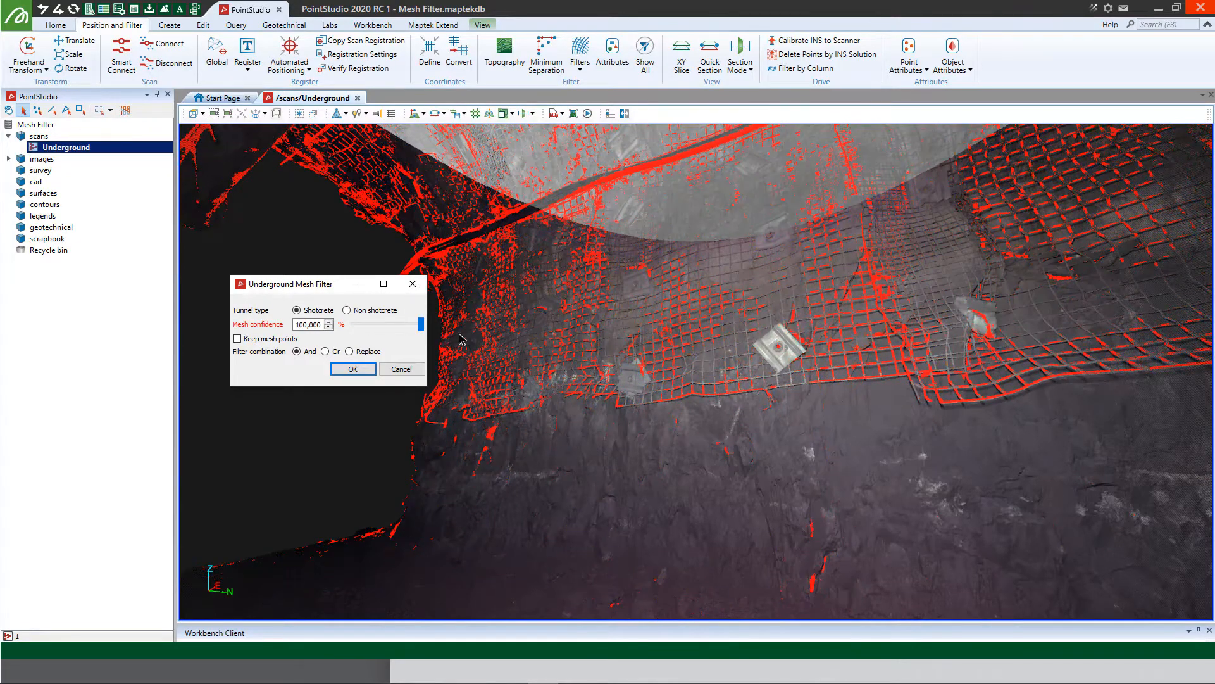
pyautogui.moveTo(718, 348); pyautogui.dragTo(893, 344, button='right')
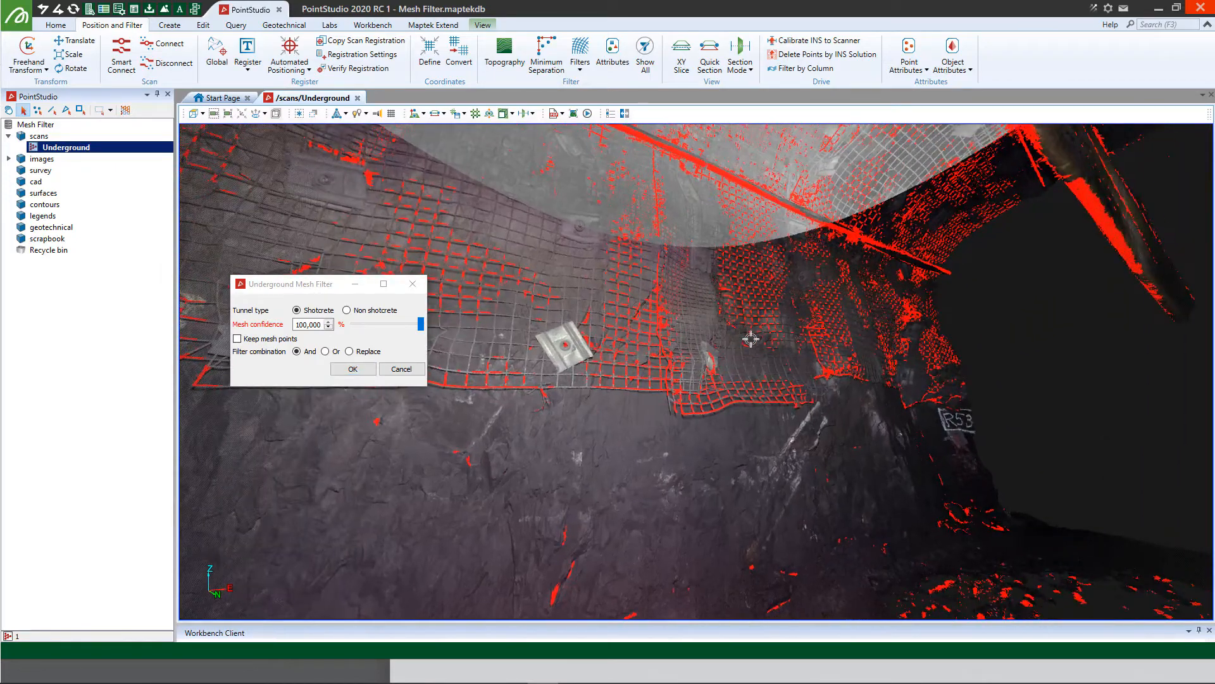
pyautogui.scroll(2, 781, 353)
pyautogui.moveTo(780, 353); pyautogui.dragTo(832, 296, button='middle')
pyautogui.moveTo(794, 323); pyautogui.dragTo(806, 183, button='right')
pyautogui.moveTo(634, 325); pyautogui.dragTo(964, 276, button='right')
pyautogui.moveTo(812, 335); pyautogui.dragTo(1023, 388, button='right')
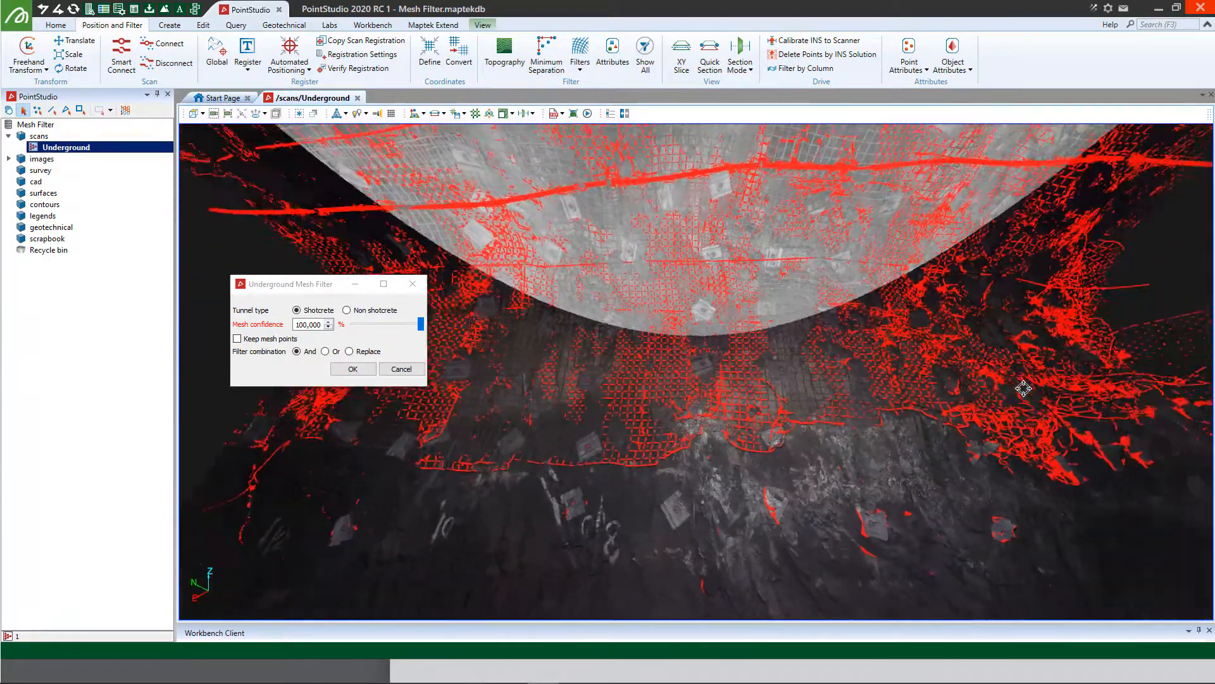
# Set the mesh confidence to 50% and preview the Keep mesh points option, leaving it off
pyautogui.moveTo(295, 326); pyautogui.dragTo(349, 327)
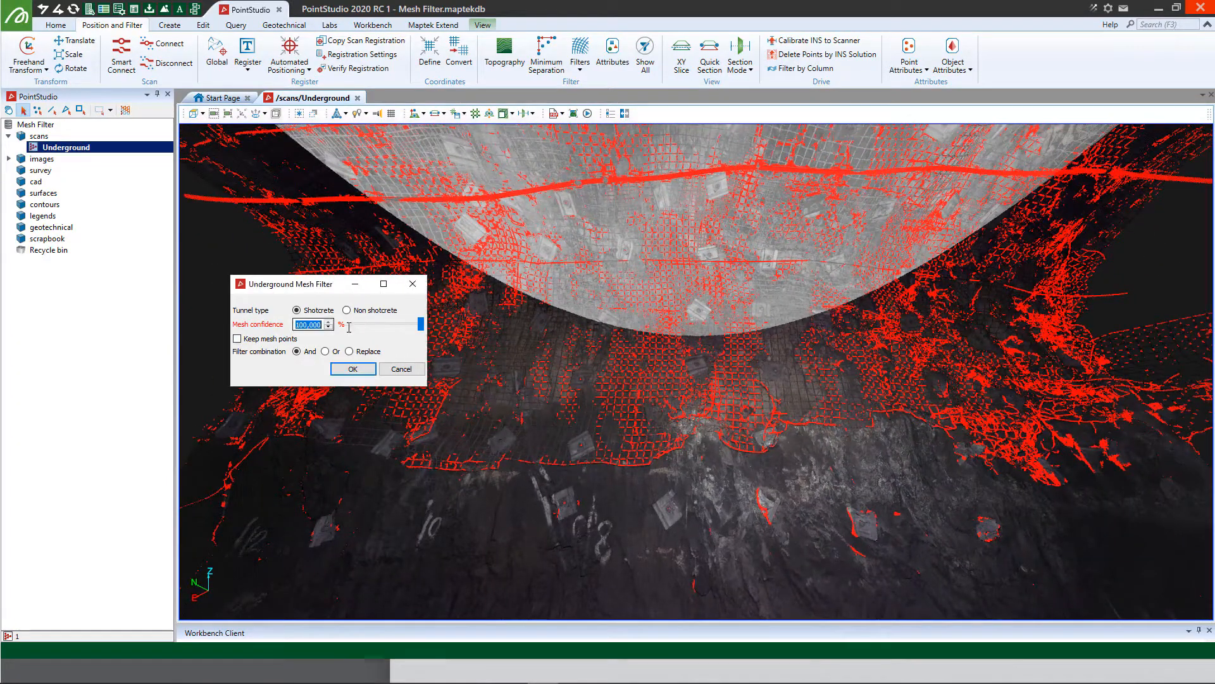
pyautogui.write('50')
pyautogui.click(237, 339)
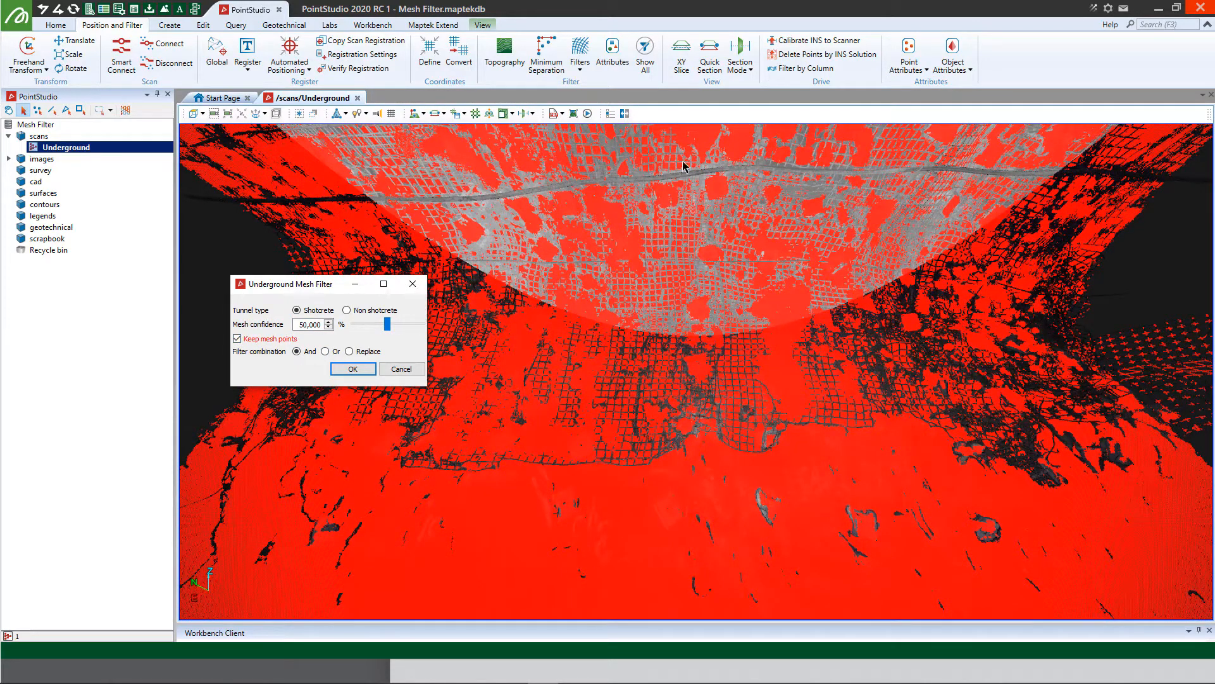
pyautogui.click(238, 341)
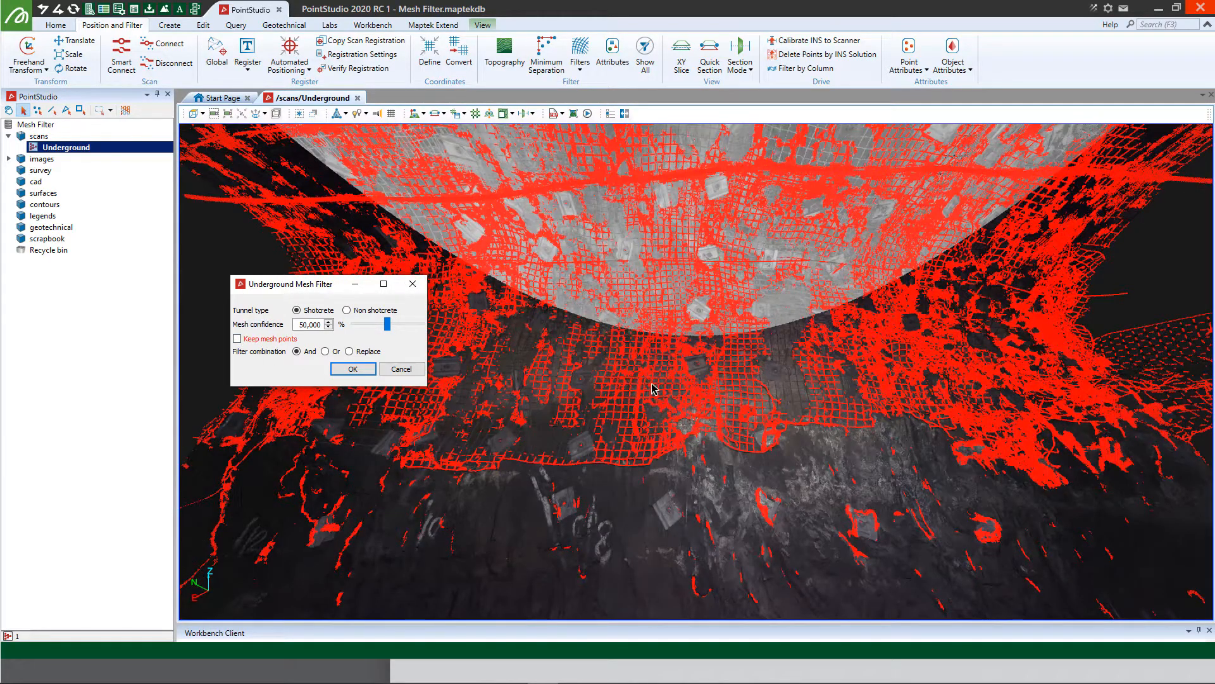
# Check the points highlighted for removal on the wall and roof, and apply the mesh filter with the And combination
pyautogui.moveTo(651, 384); pyautogui.dragTo(619, 526, button='right')
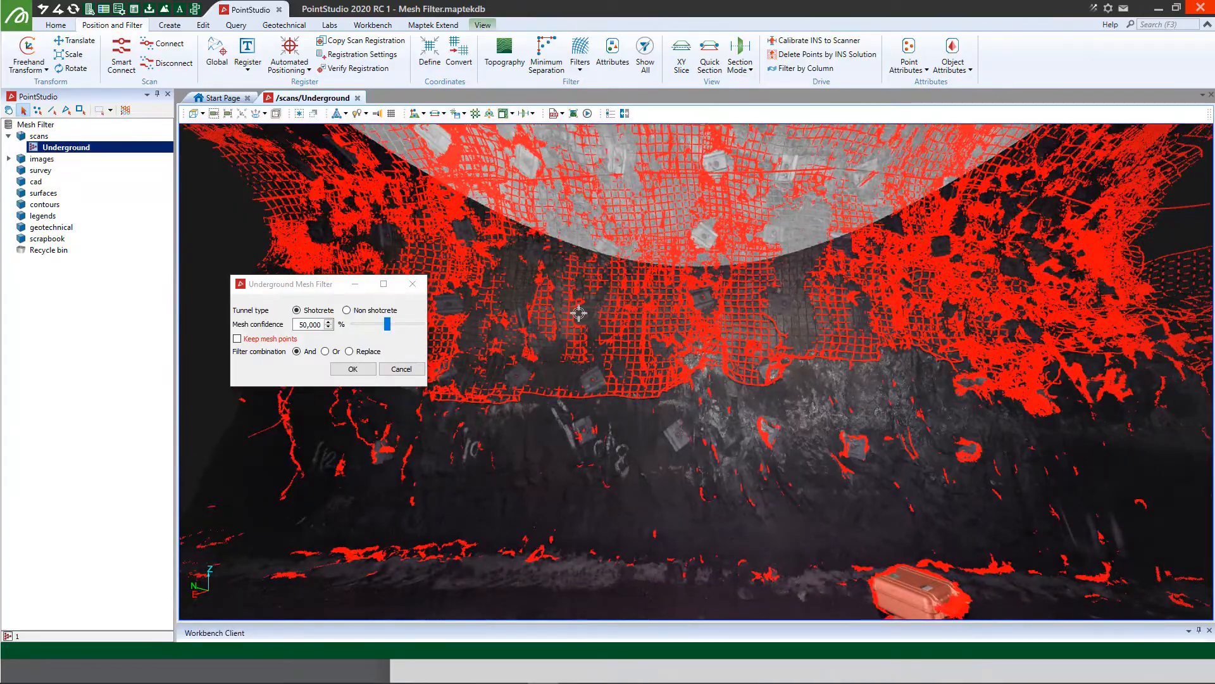
pyautogui.moveTo(578, 313); pyautogui.dragTo(719, 182, button='right')
pyautogui.moveTo(755, 254); pyautogui.dragTo(576, 381, button='right')
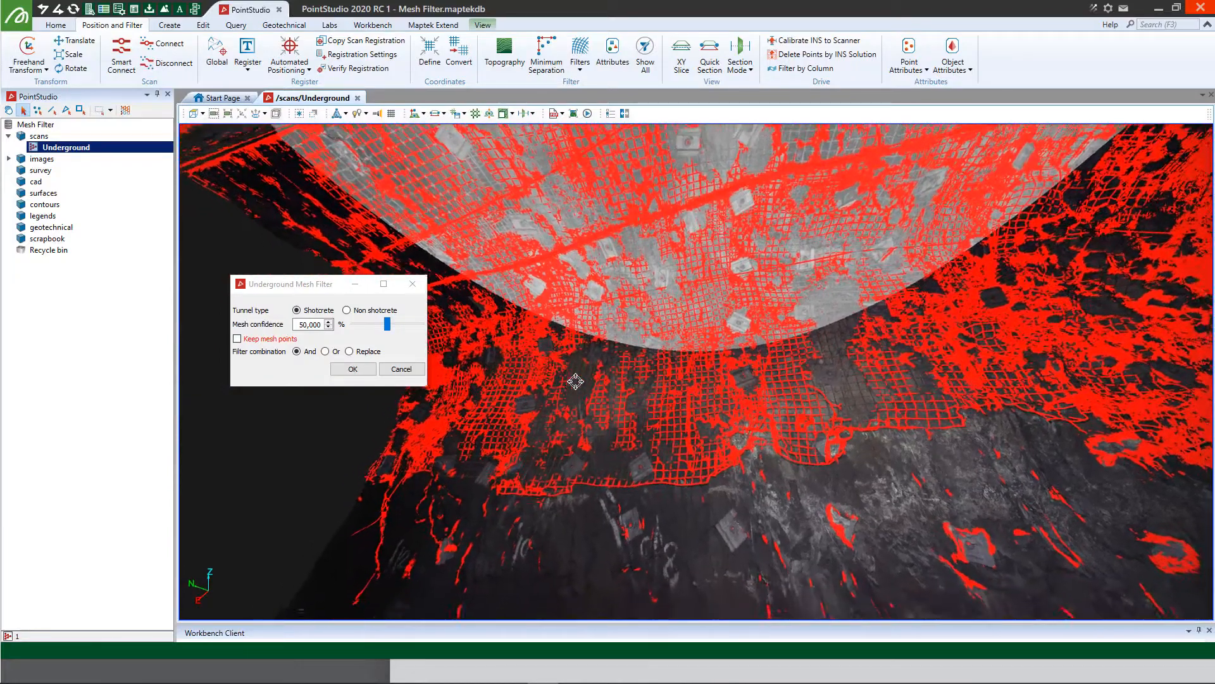
pyautogui.click(353, 369)
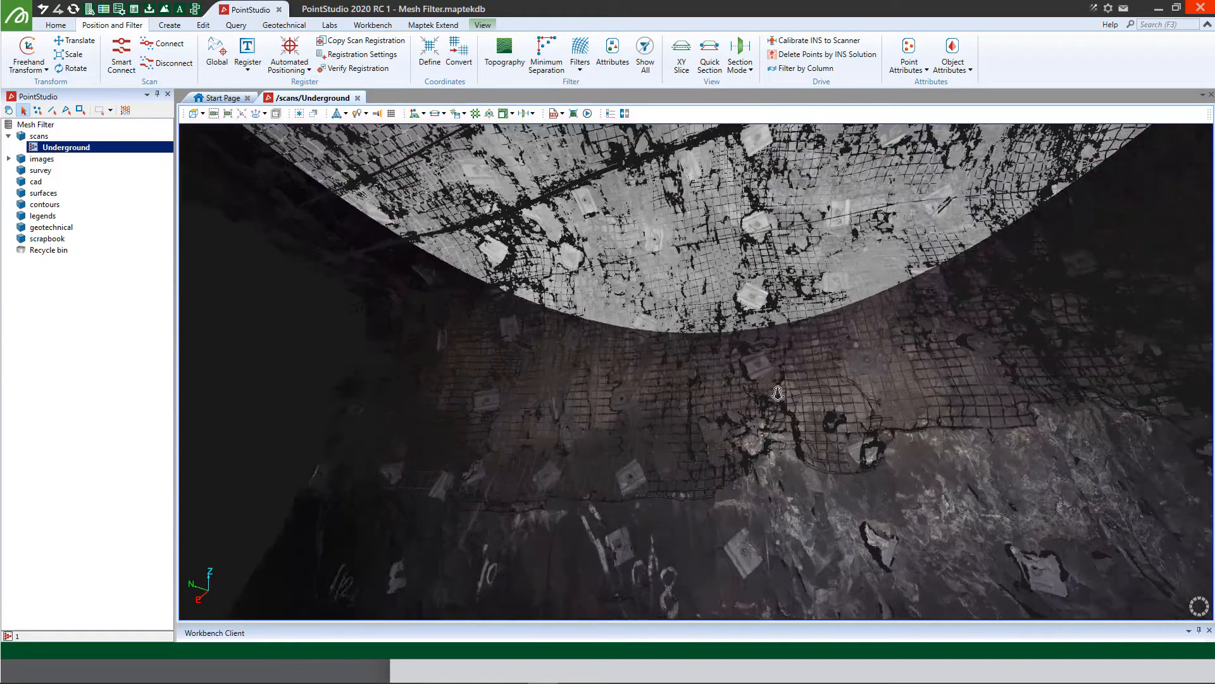
# Examine the filtered tunnel walls up close and from several angles to see where the mesh points were removed
pyautogui.moveTo(778, 394); pyautogui.dragTo(778, 586, button='middle')
pyautogui.moveTo(625, 389); pyautogui.dragTo(789, 390, button='right')
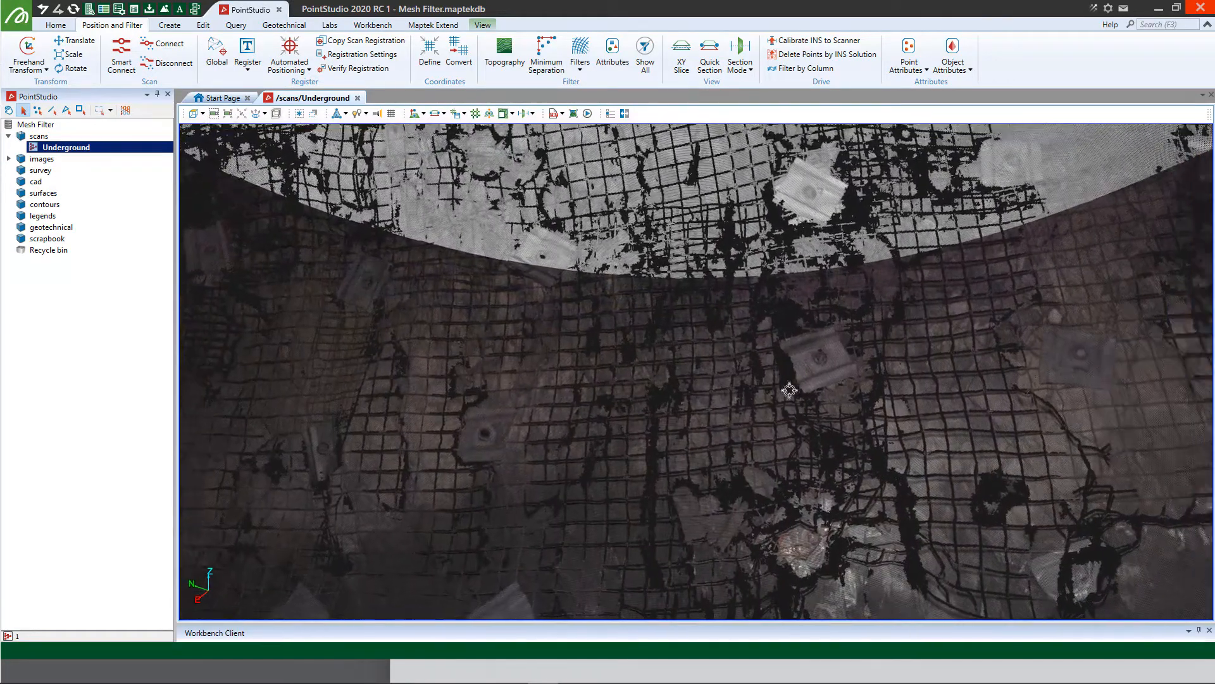
pyautogui.moveTo(626, 380)
pyautogui.mouseDown(button='middle')
pyautogui.moveTo(613, 553)
pyautogui.moveTo(604, 383)
pyautogui.mouseUp(button='middle')
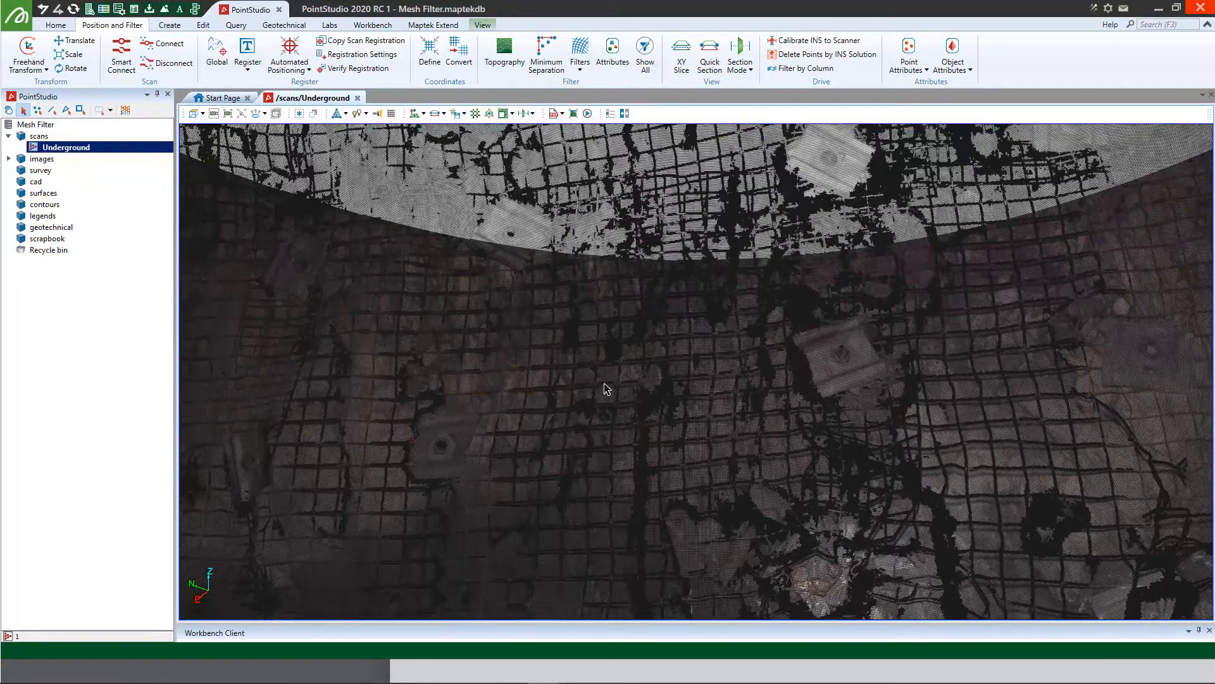
pyautogui.moveTo(517, 342); pyautogui.dragTo(536, 566, button='middle')
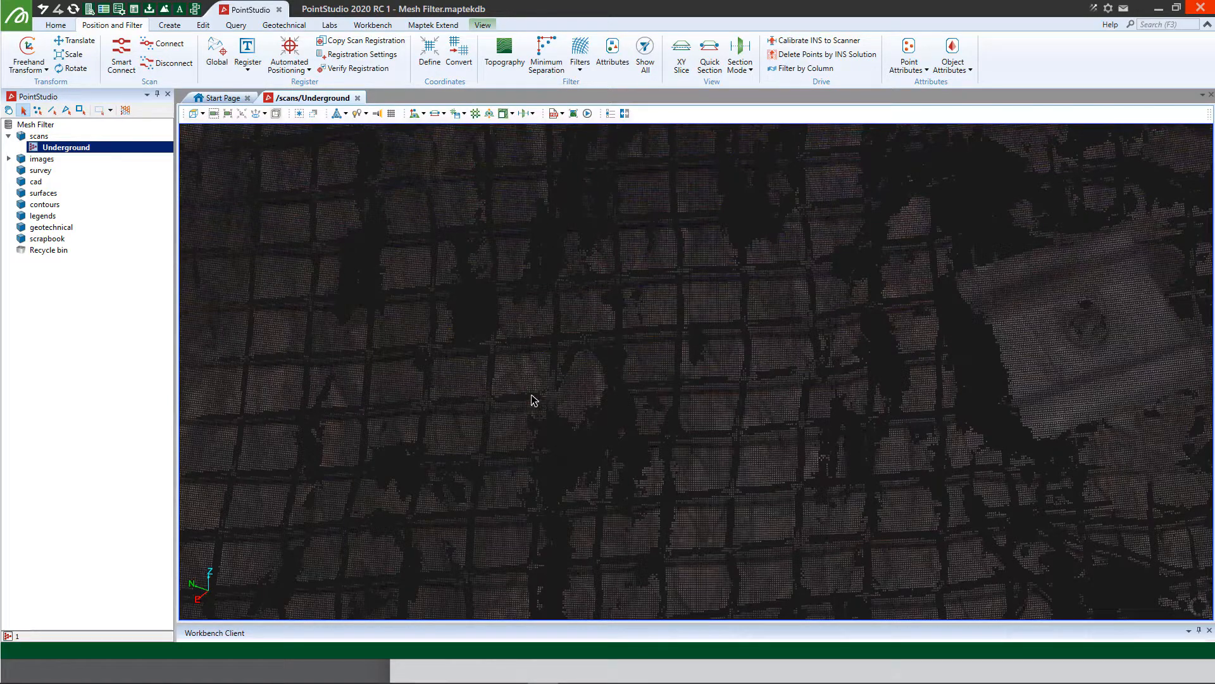
pyautogui.moveTo(619, 504); pyautogui.dragTo(624, 212, button='middle')
pyautogui.moveTo(507, 374); pyautogui.dragTo(706, 358, button='middle')
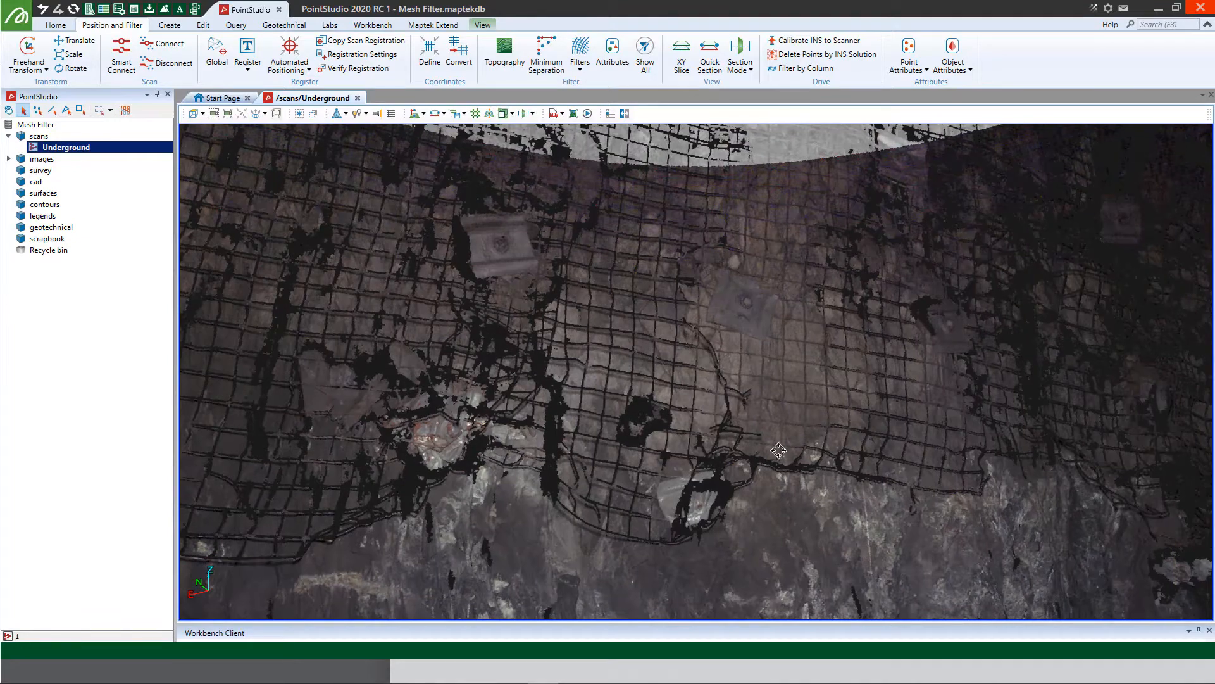
pyautogui.moveTo(779, 450); pyautogui.dragTo(647, 380, button='middle')
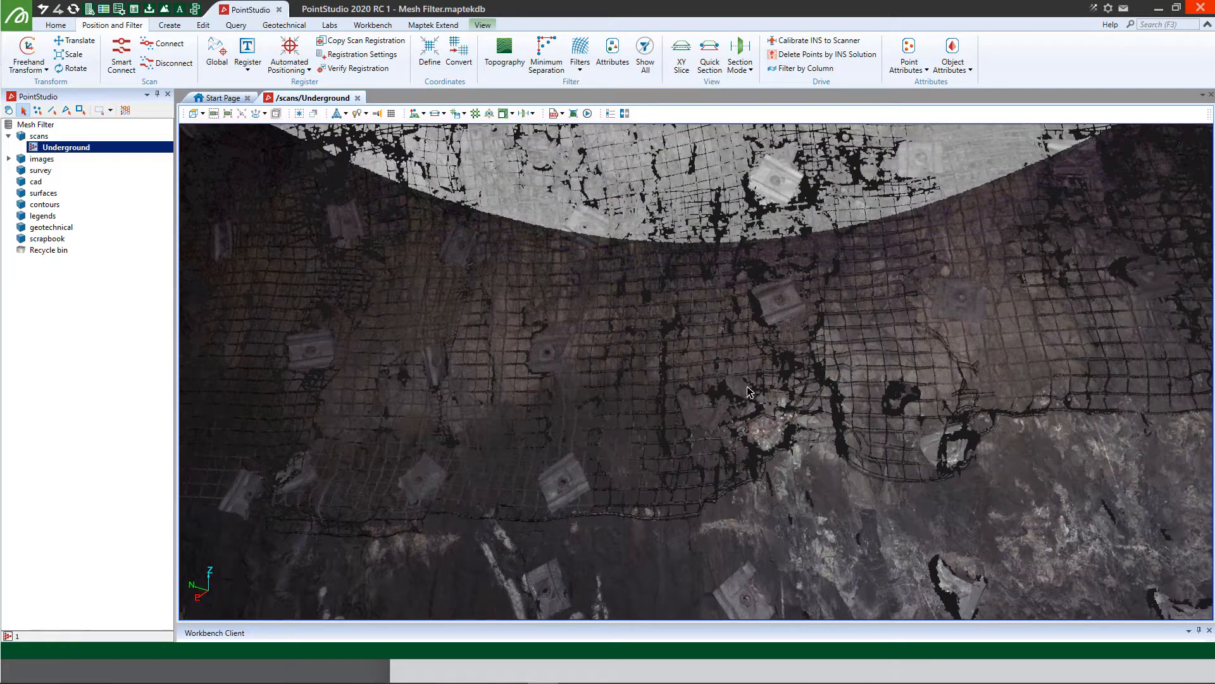
pyautogui.moveTo(593, 328); pyautogui.dragTo(550, 463, button='middle')
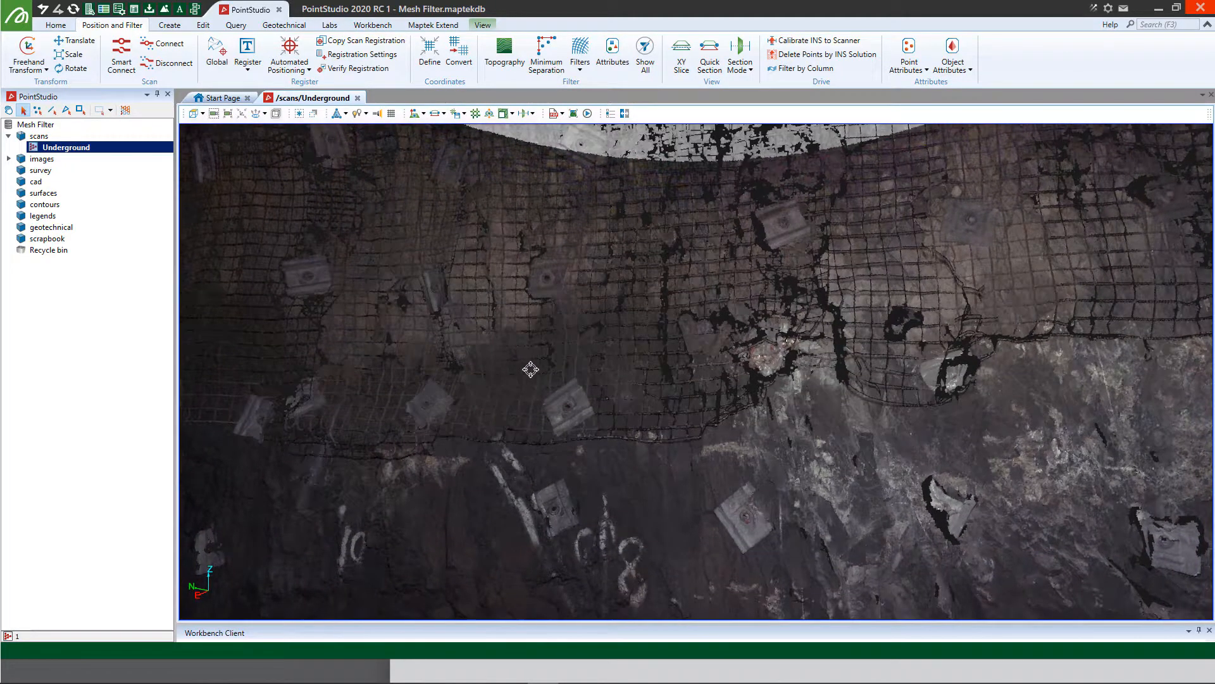
pyautogui.moveTo(531, 369); pyautogui.dragTo(762, 356, button='middle')
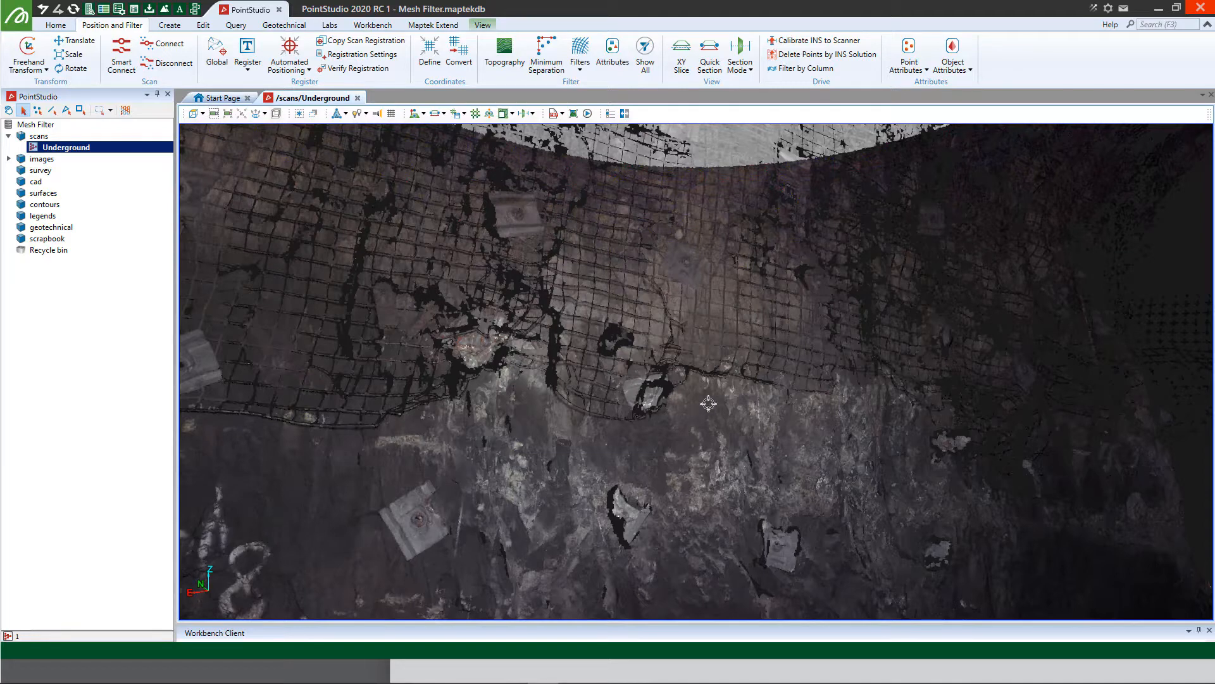
pyautogui.moveTo(676, 403); pyautogui.dragTo(450, 402, button='middle')
pyautogui.moveTo(537, 348); pyautogui.dragTo(531, 466, button='middle')
pyautogui.moveTo(678, 410); pyautogui.dragTo(686, 310, button='middle')
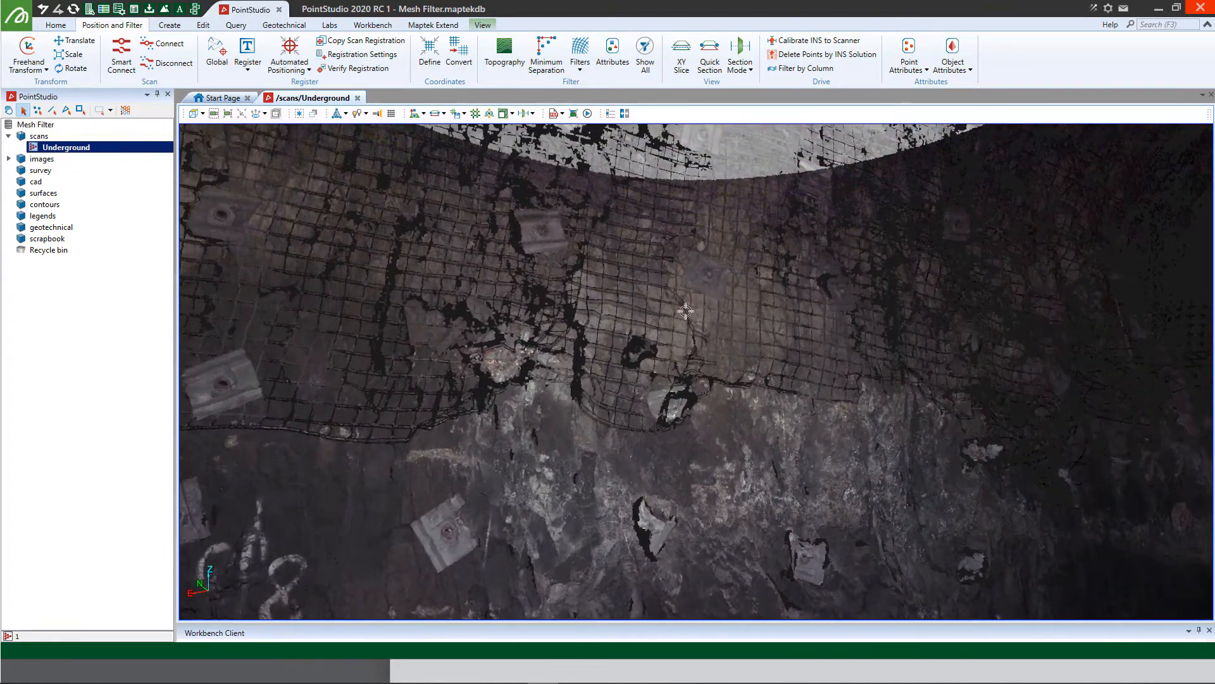